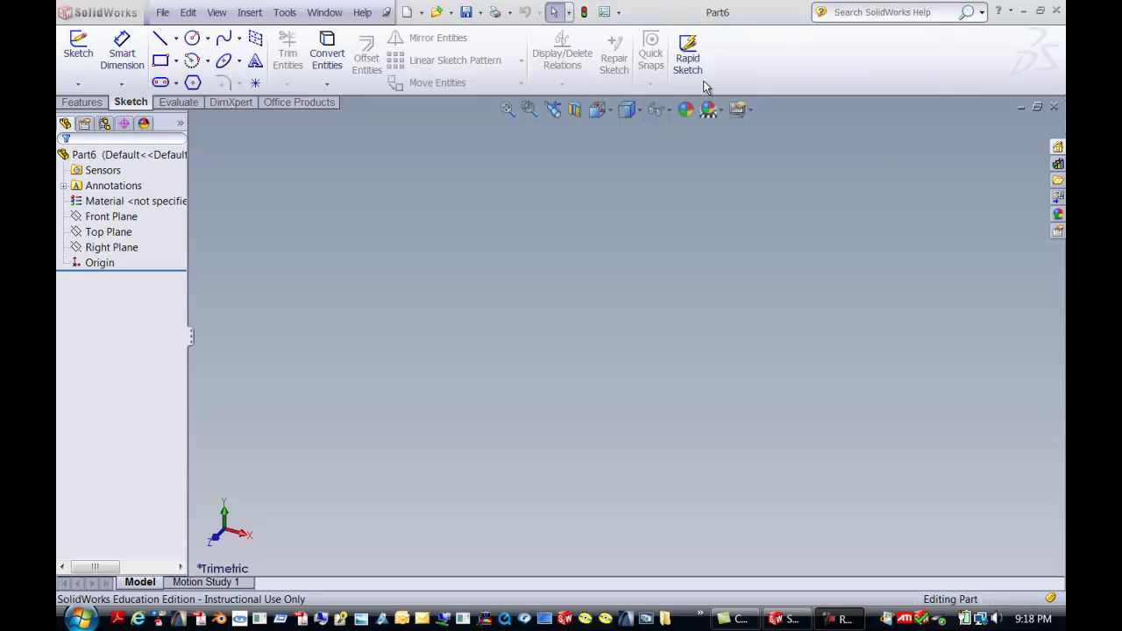
Step: Create a new blank part, Part7, from the standard Part template in the Advanced template view
click(407, 11)
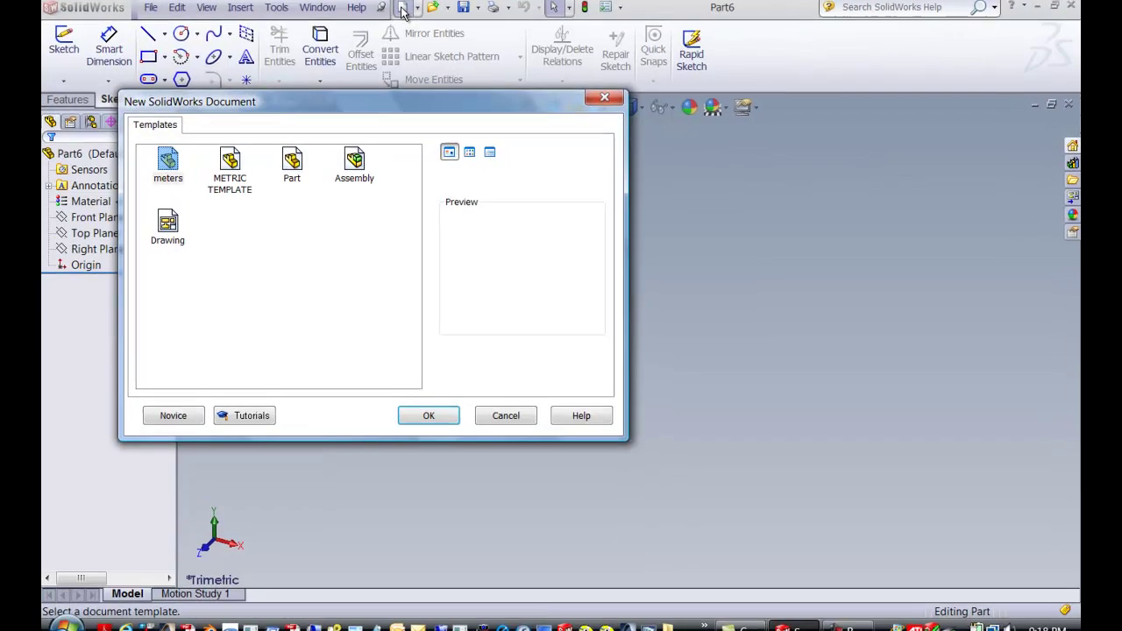
click(176, 419)
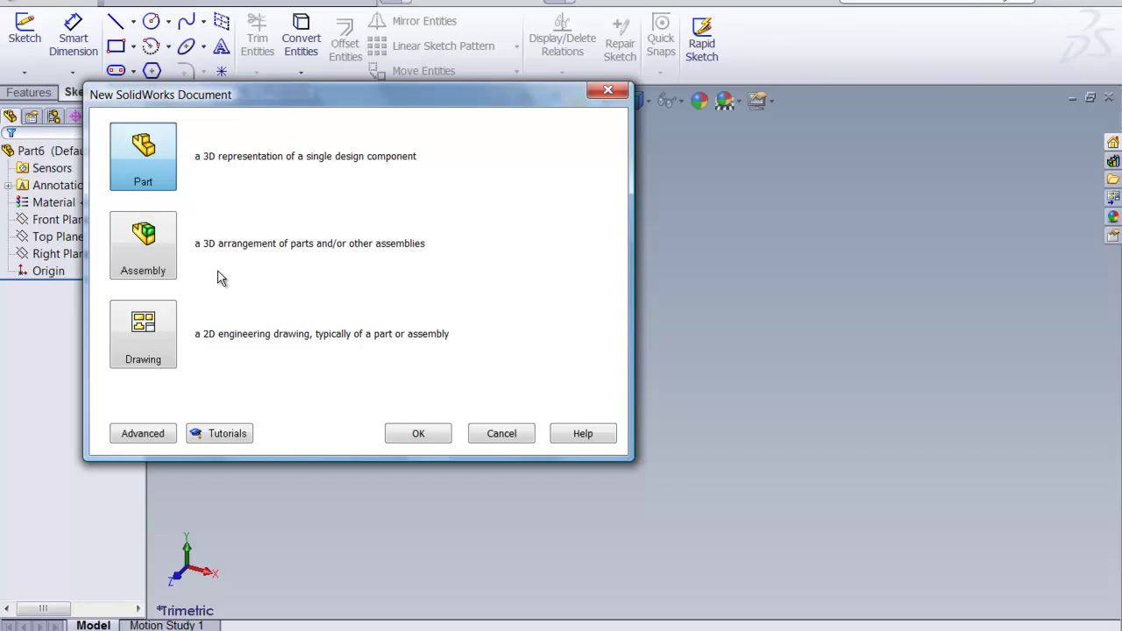
click(143, 434)
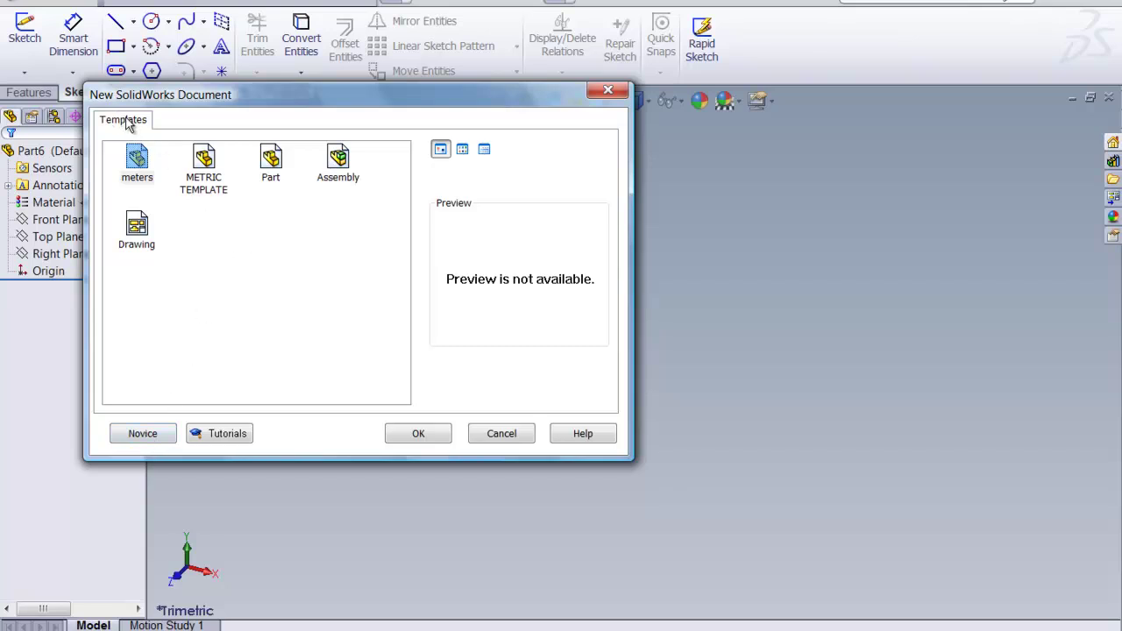
click(272, 171)
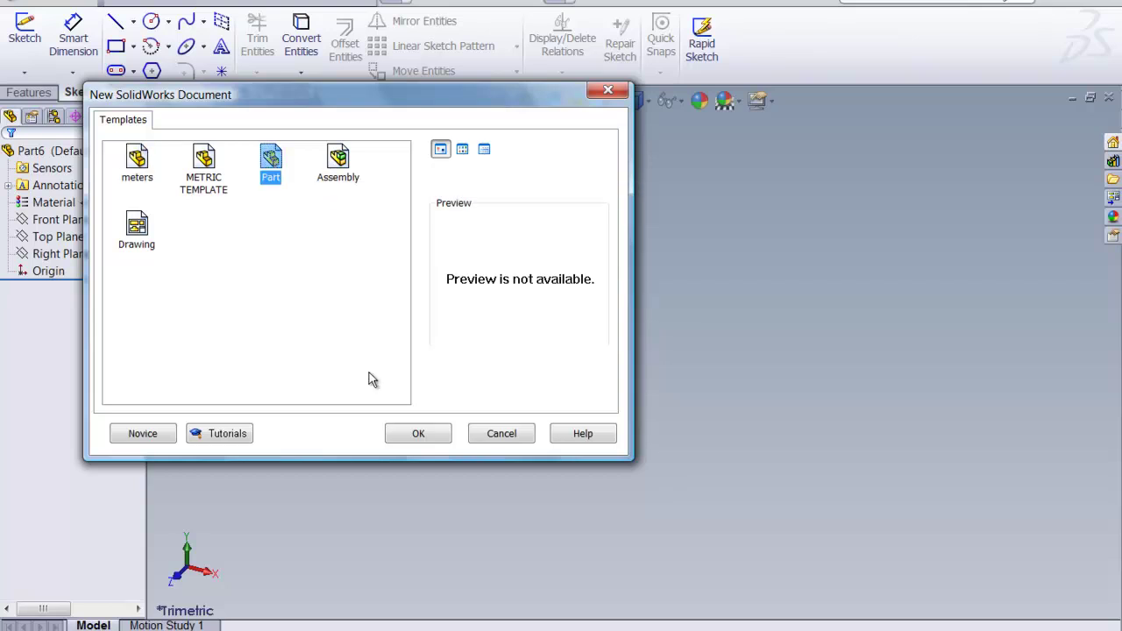
click(418, 436)
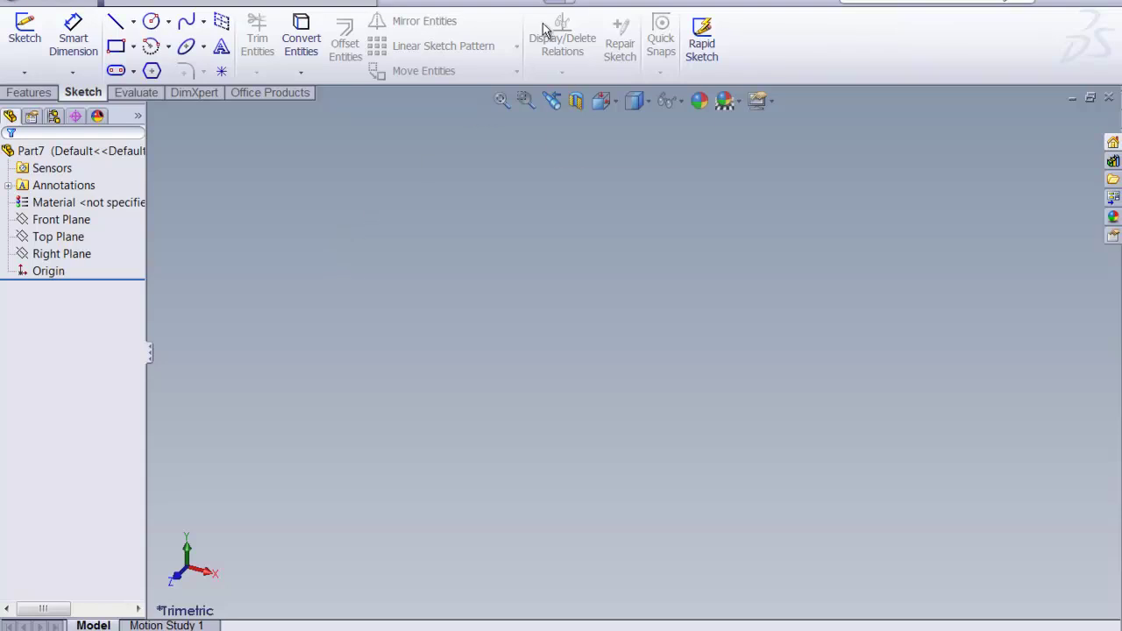
Step: Switch Part7's document units from IPS to MMGS (millimeter, gram, second) in Document Properties
click(612, 5)
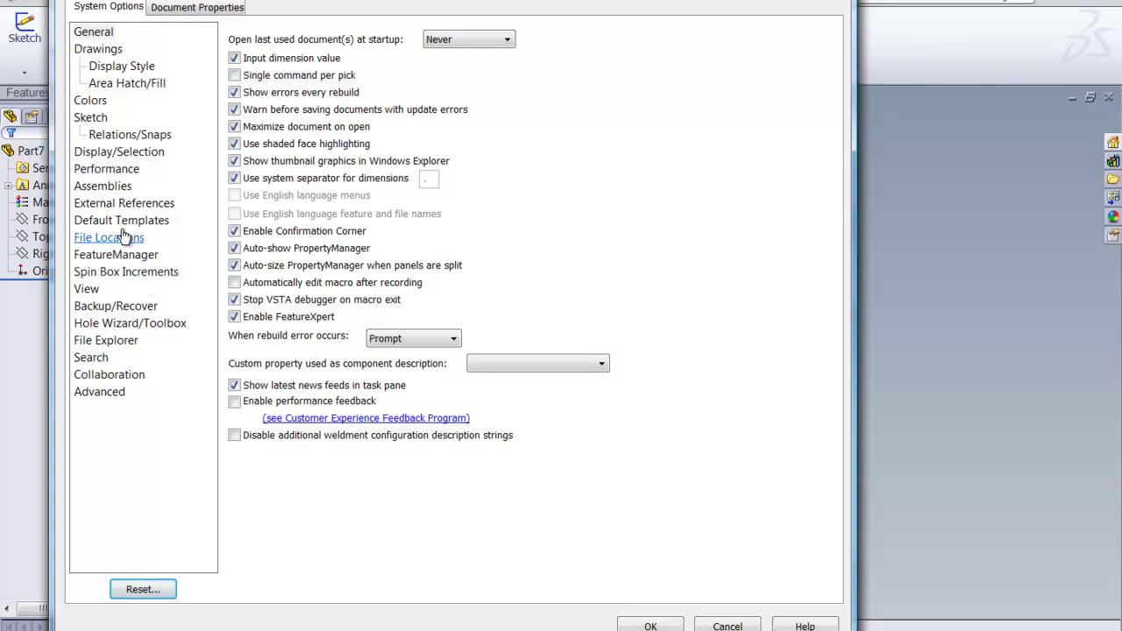
click(207, 11)
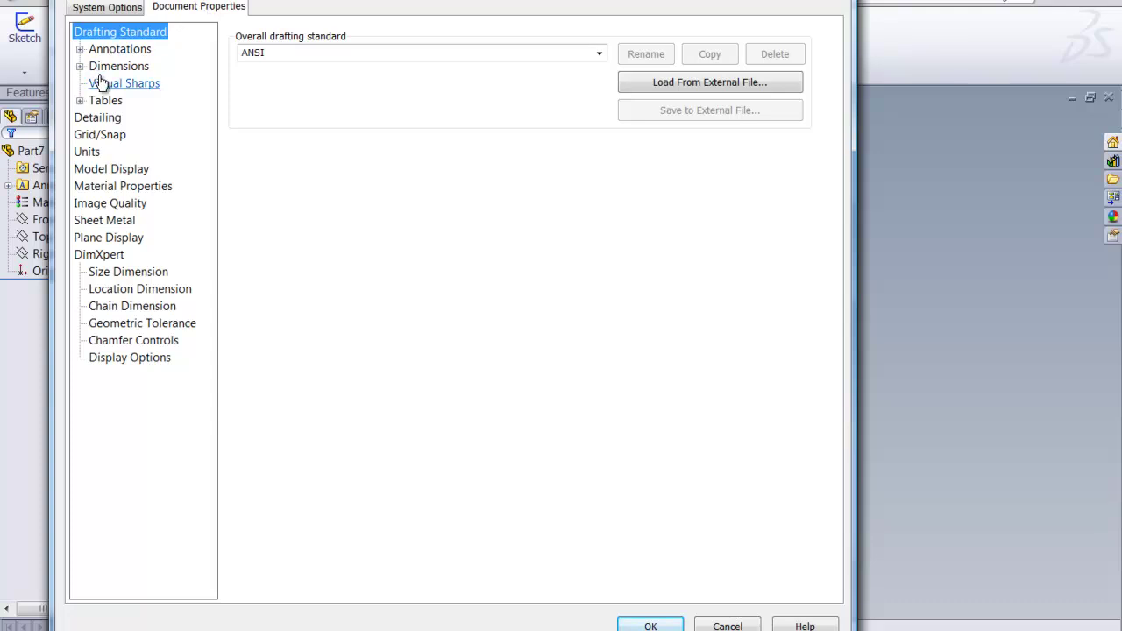
click(85, 151)
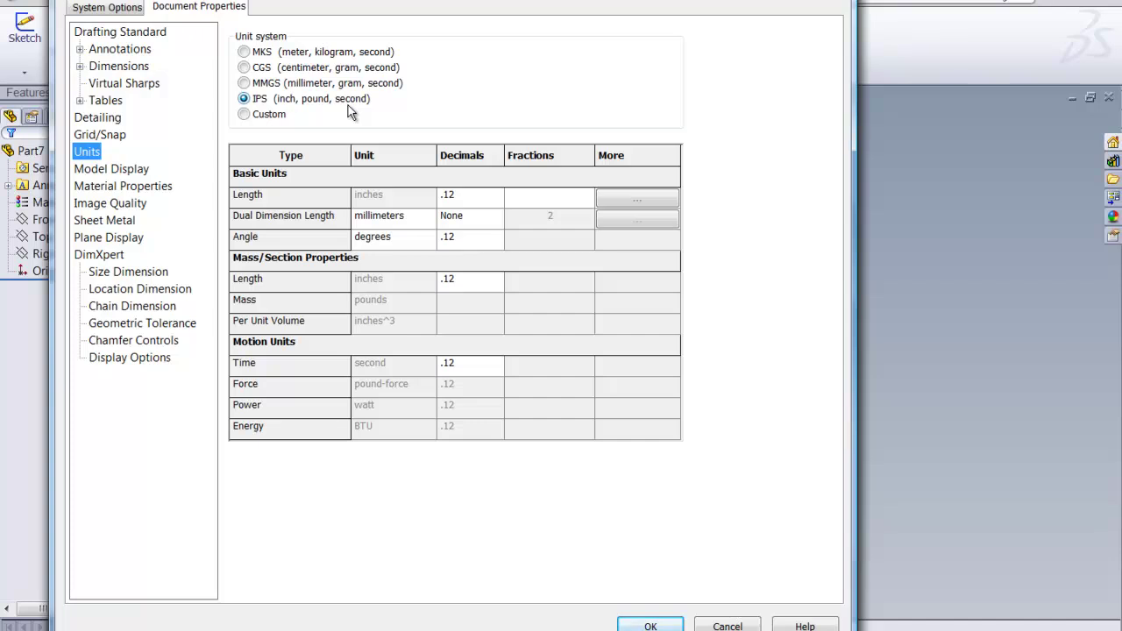
click(245, 83)
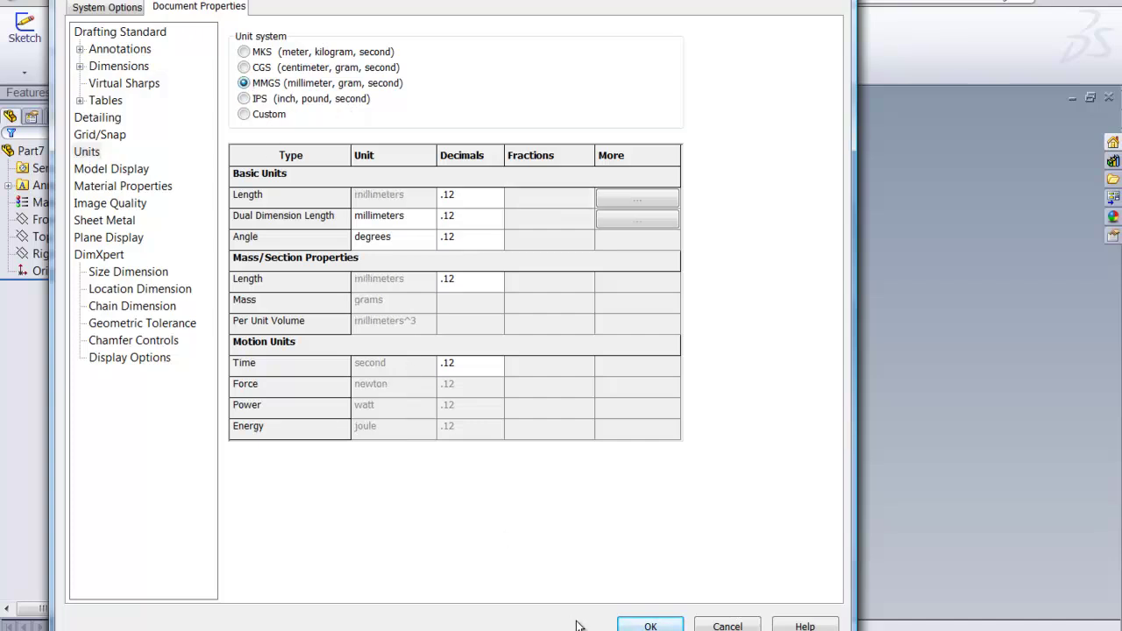
click(651, 626)
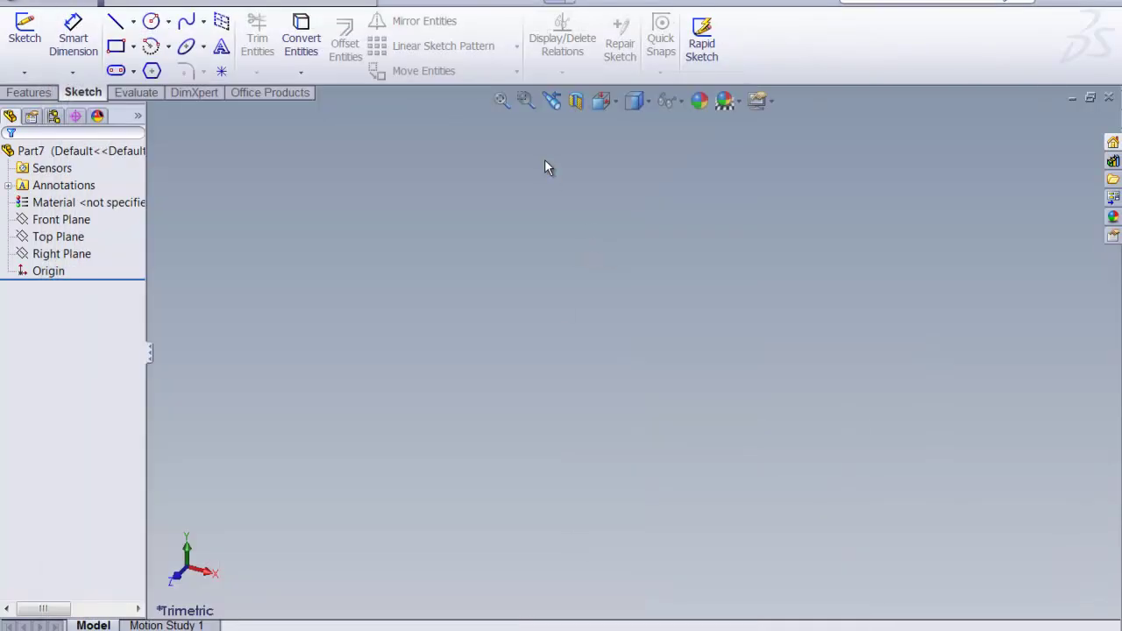
click(626, 5)
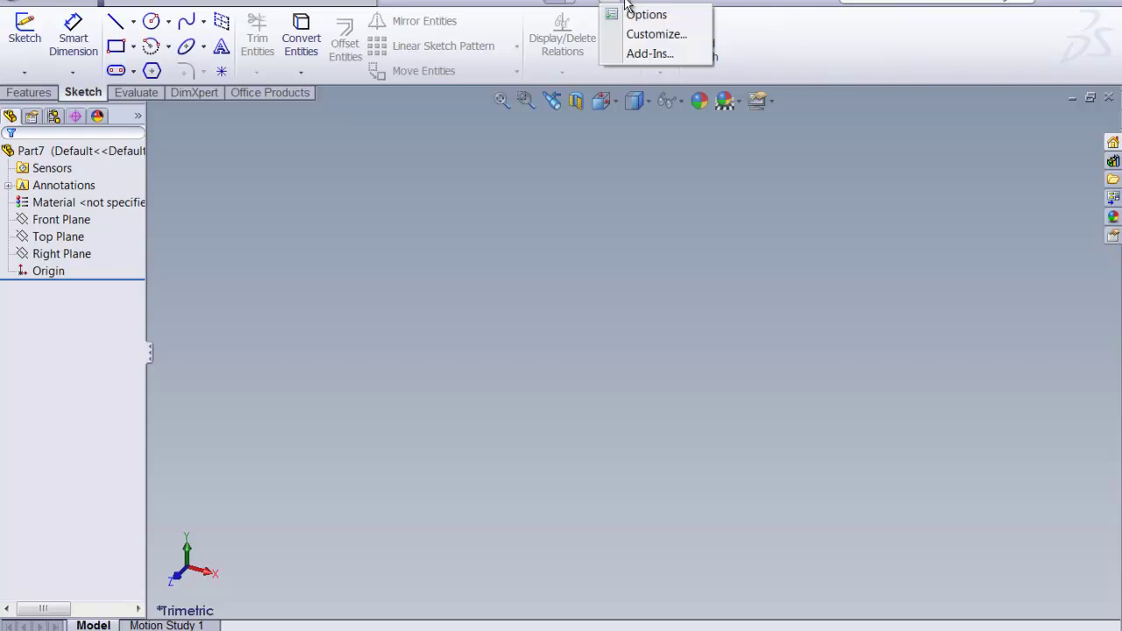
click(656, 35)
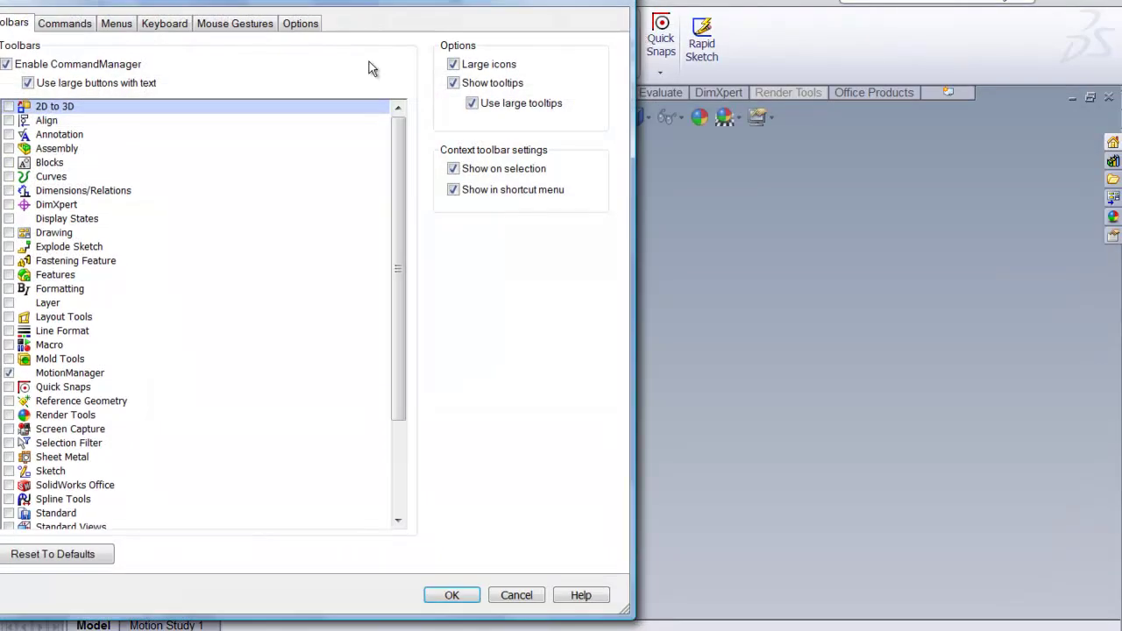
drag(304, 3, 474, 11)
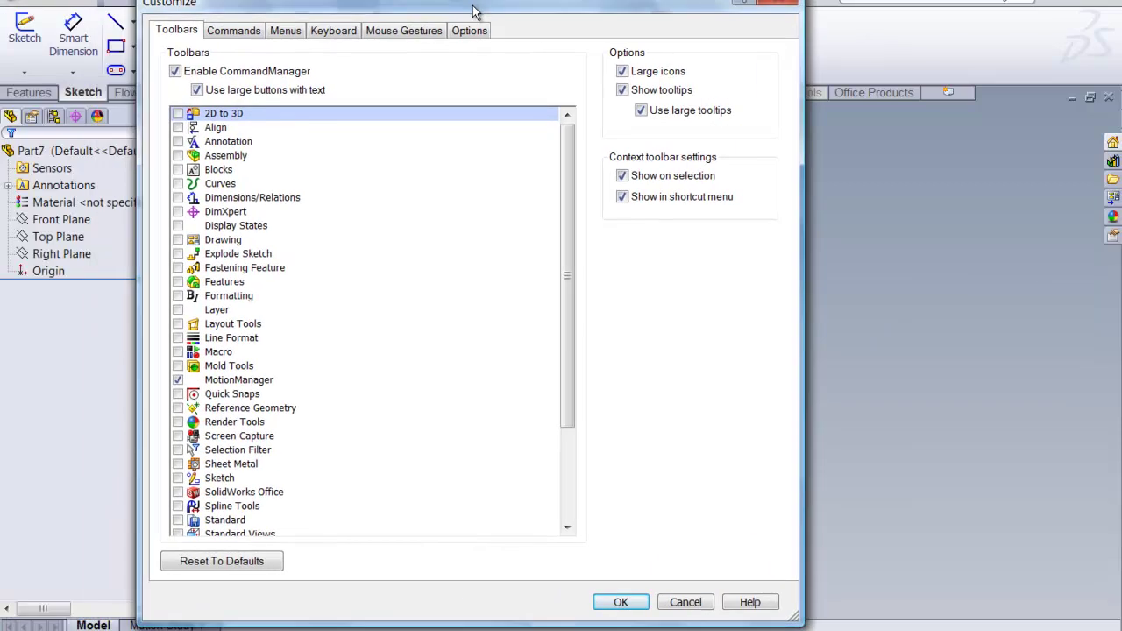
click(241, 32)
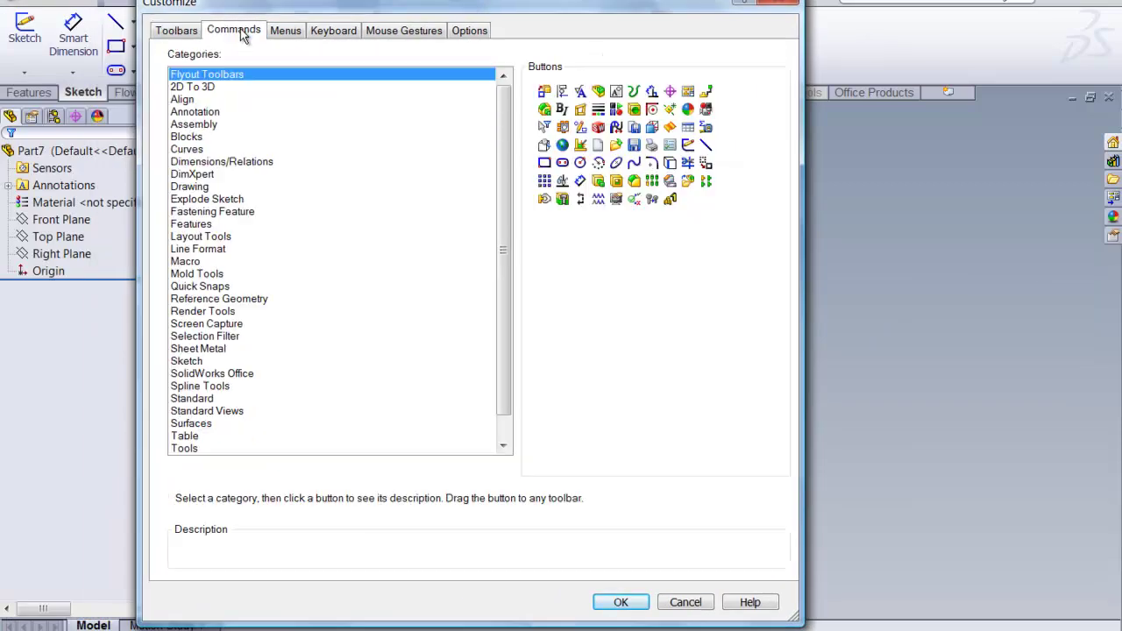
click(291, 35)
click(332, 37)
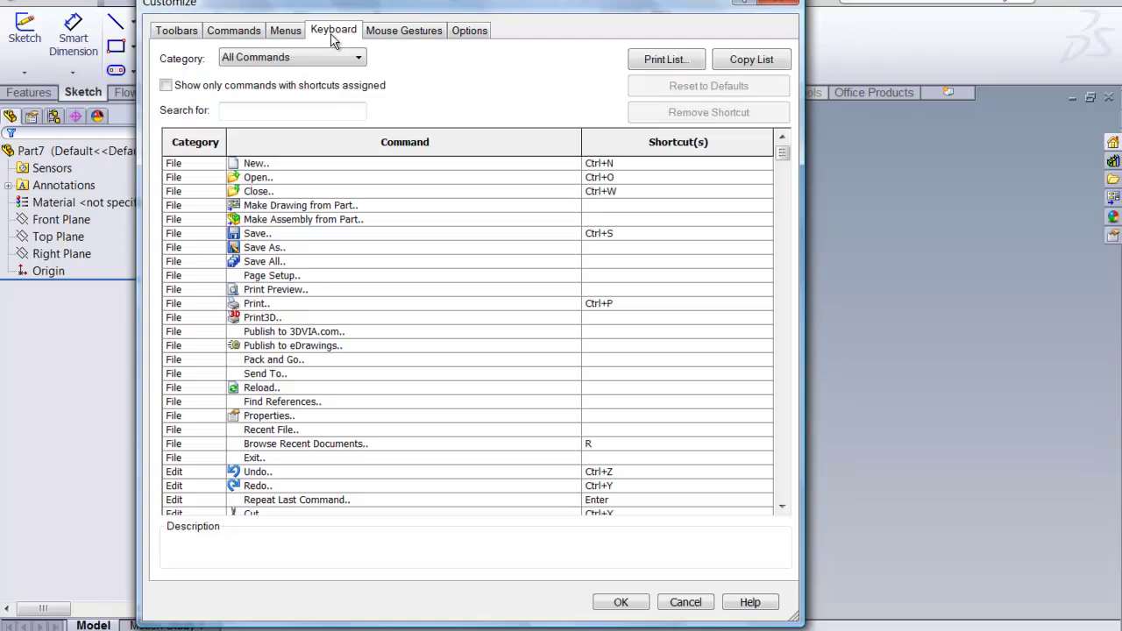
click(399, 31)
click(467, 32)
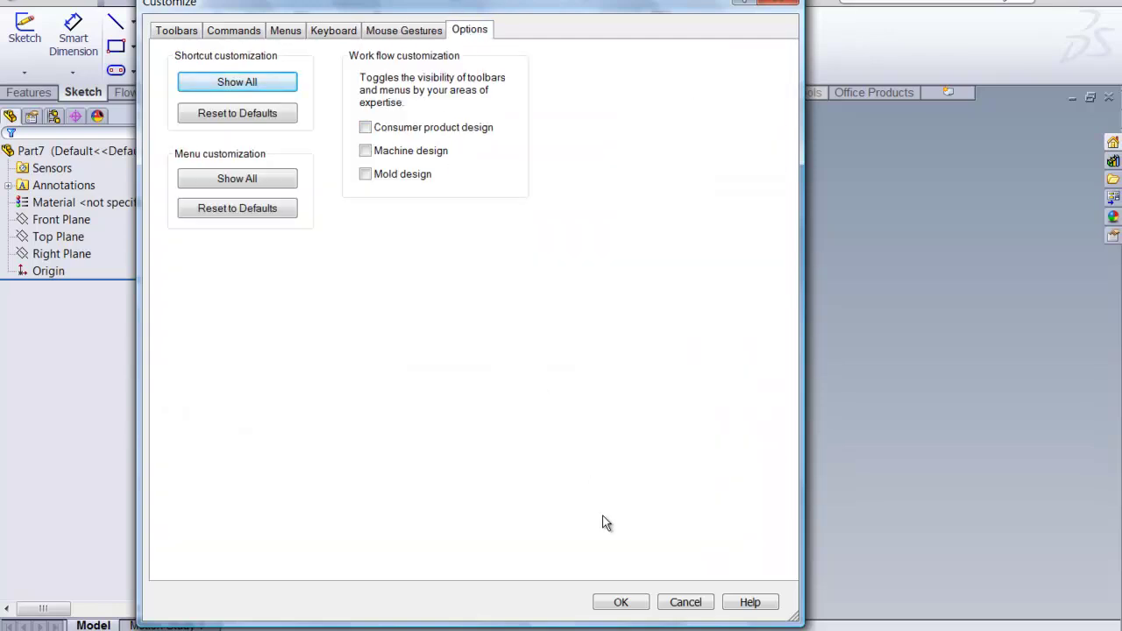
click(618, 602)
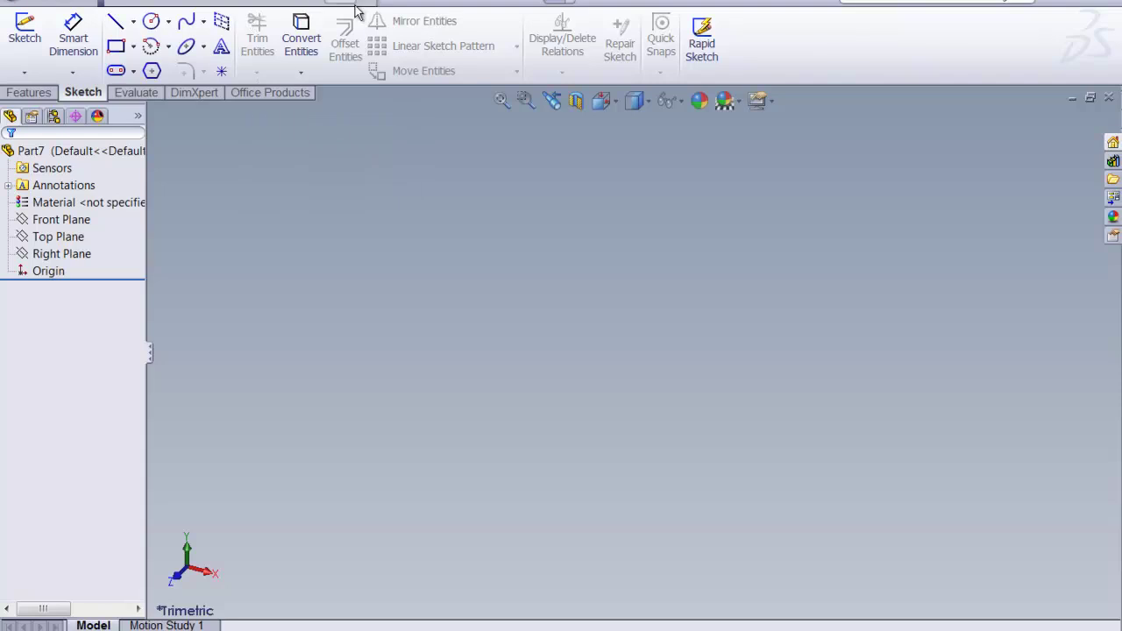
Step: Save the part as a Part Templates (*.prtdot) file named 'MY METRIC PARTS'
click(120, 2)
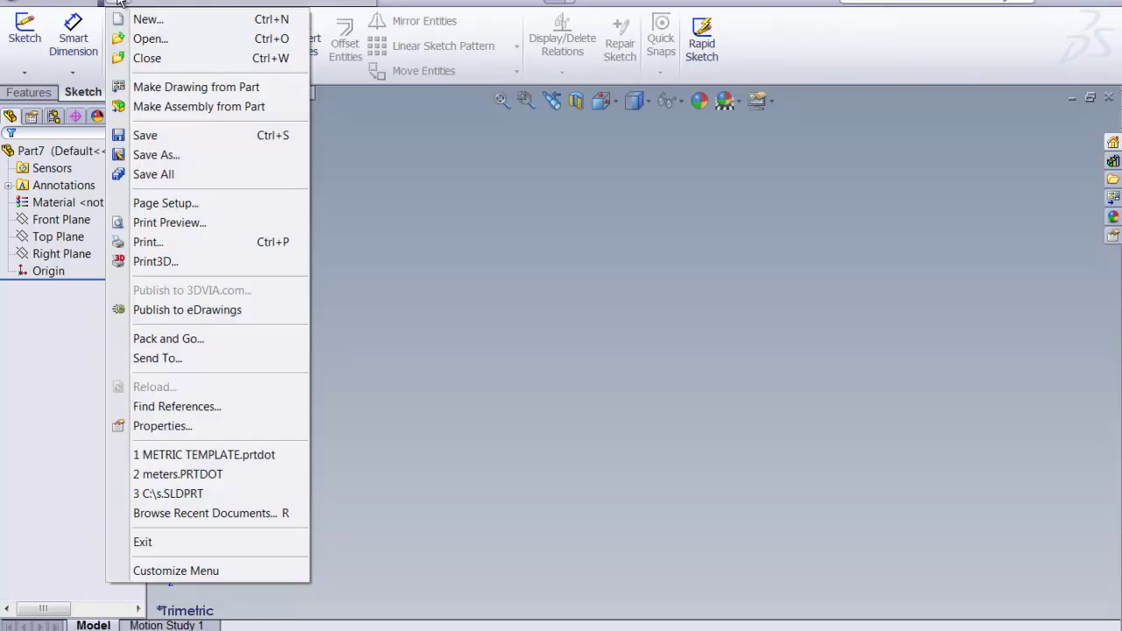
click(164, 155)
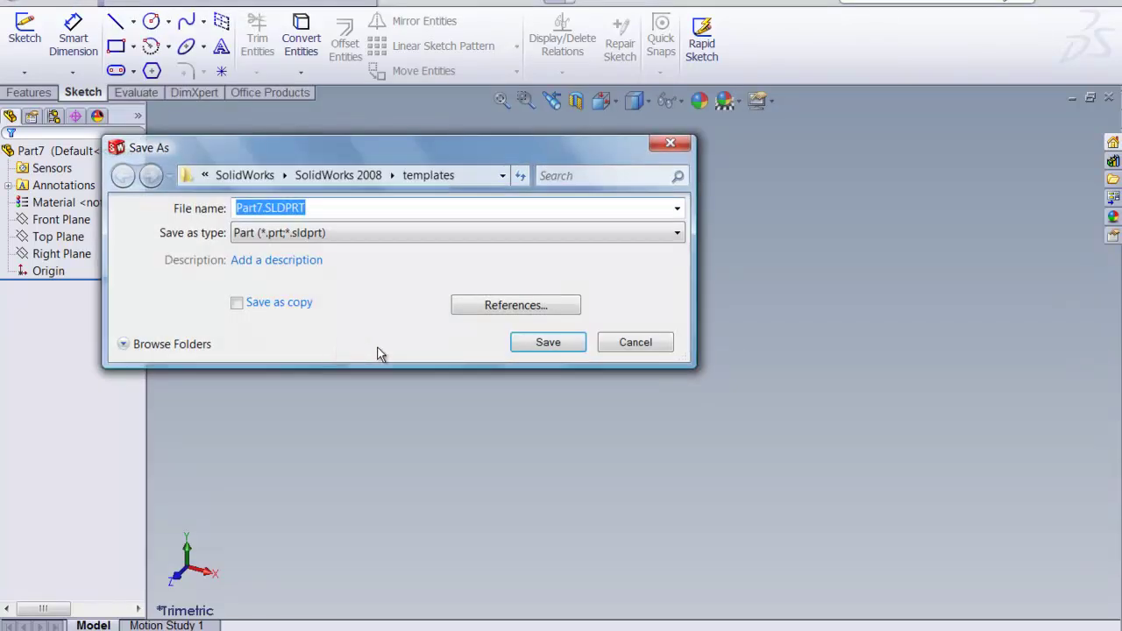
click(678, 233)
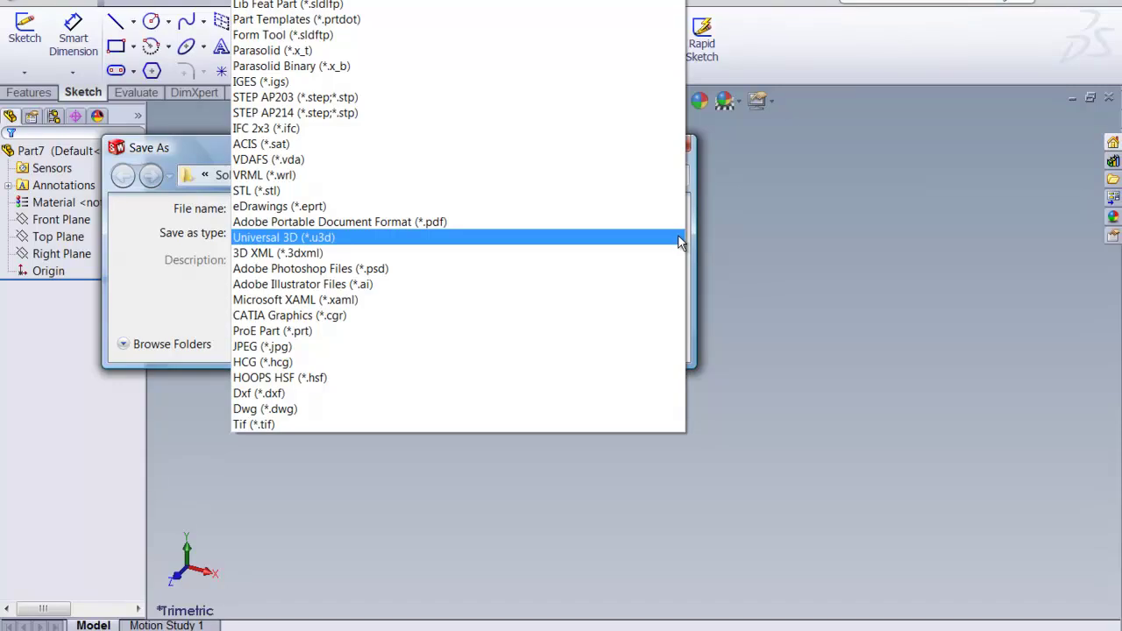
click(341, 24)
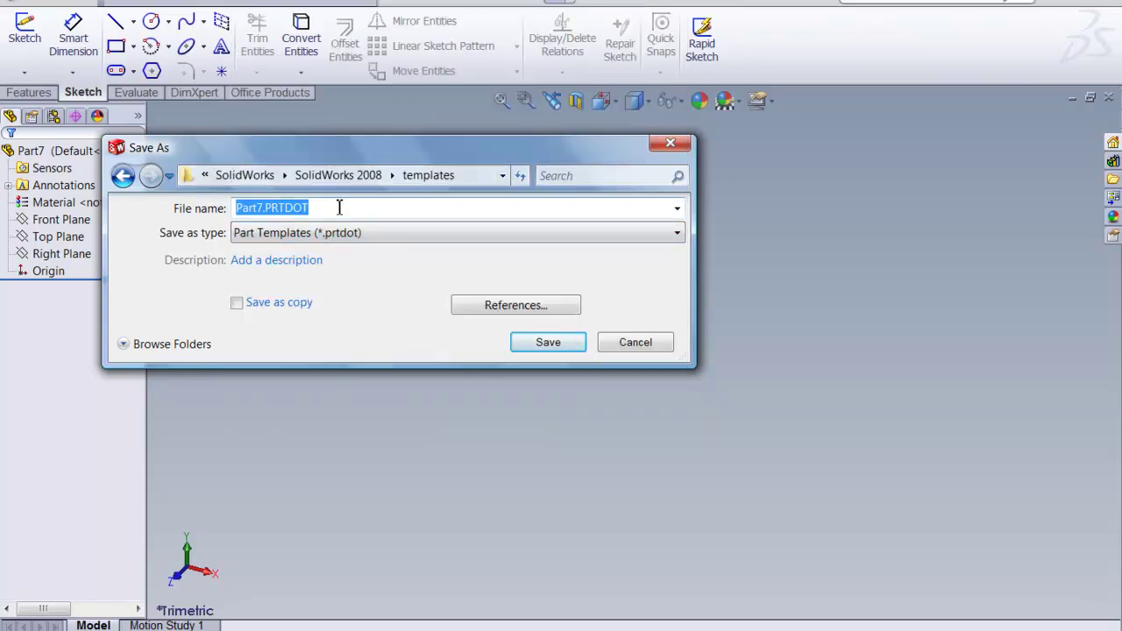
key(BackSpace)
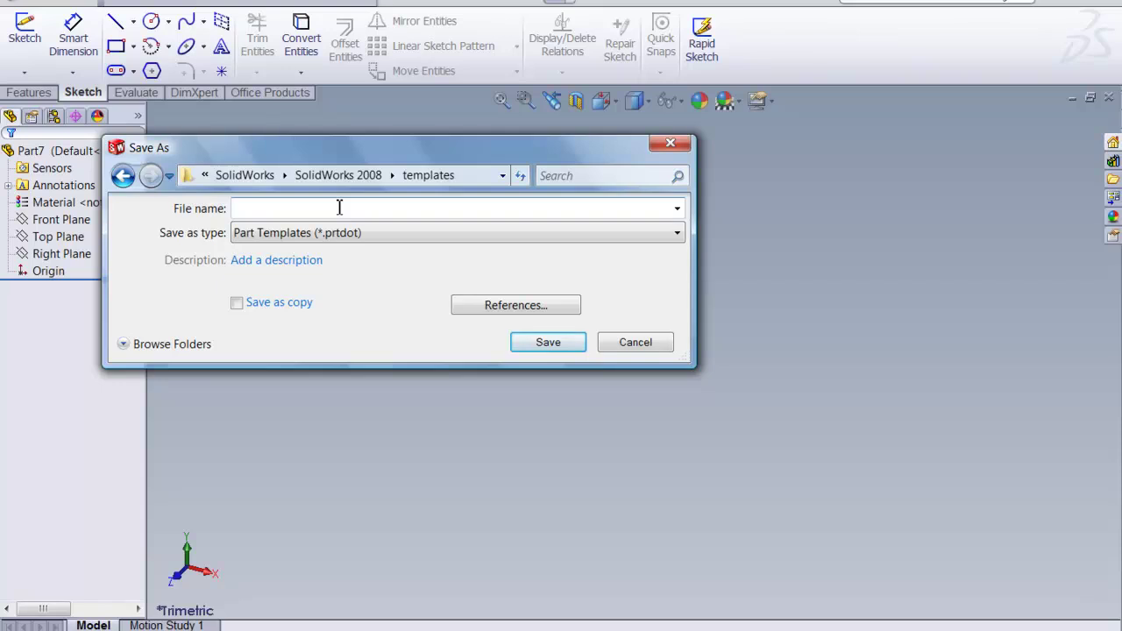
text(my)
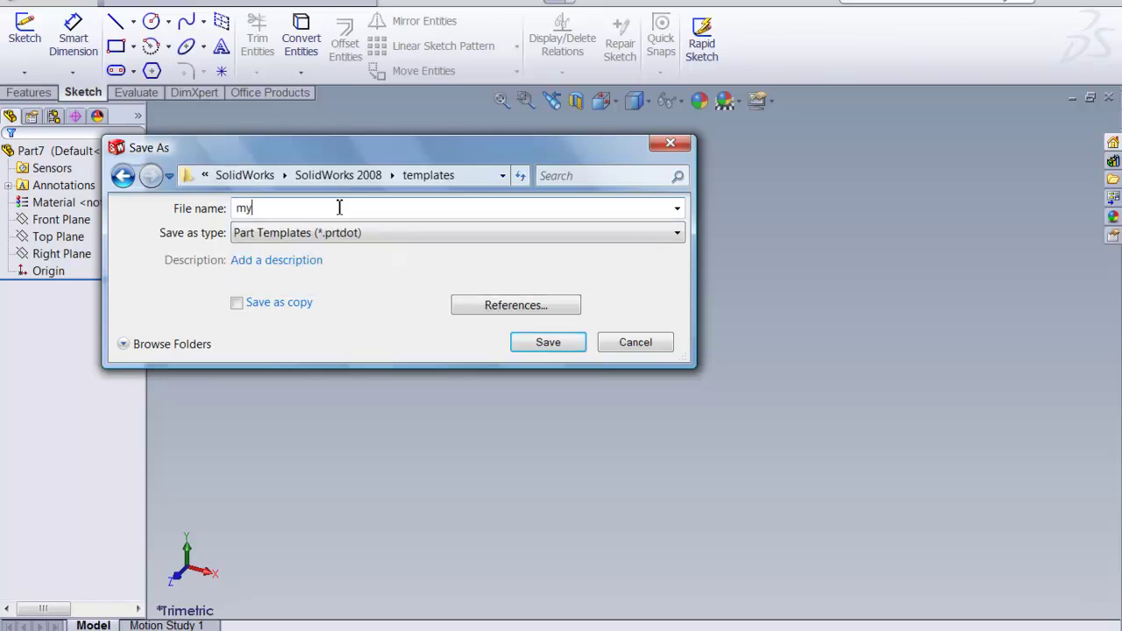
key(BackSpace)
text(MY METRIC PARTS)
click(548, 343)
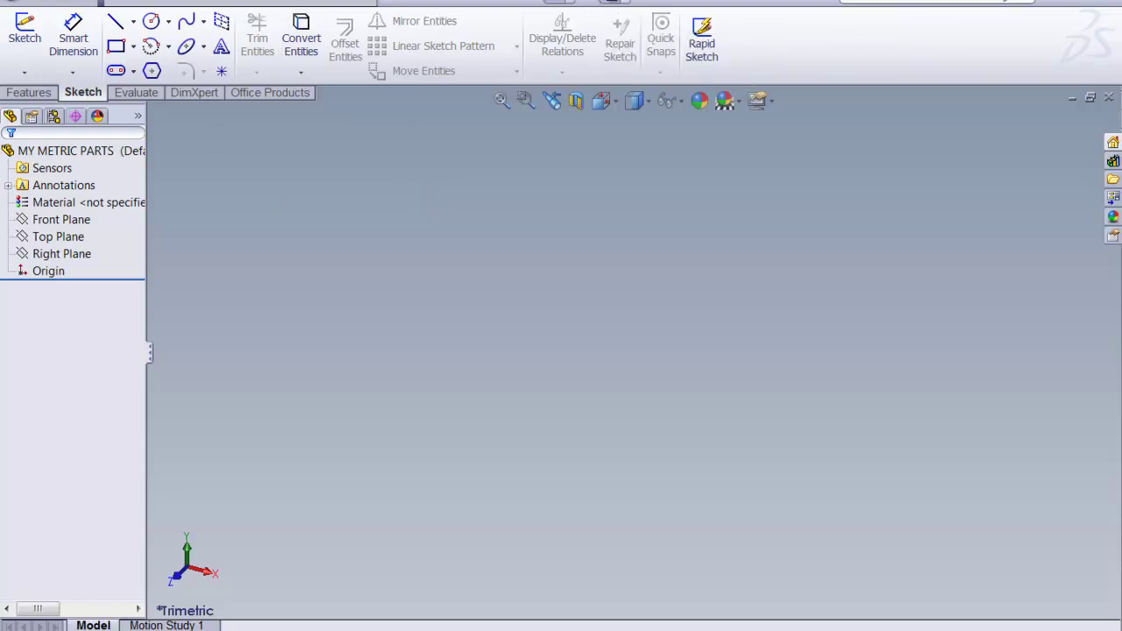
Step: Change the MY METRIC PARTS document's unit system from MMGS back to IPS (inch, pound, second)
click(615, 3)
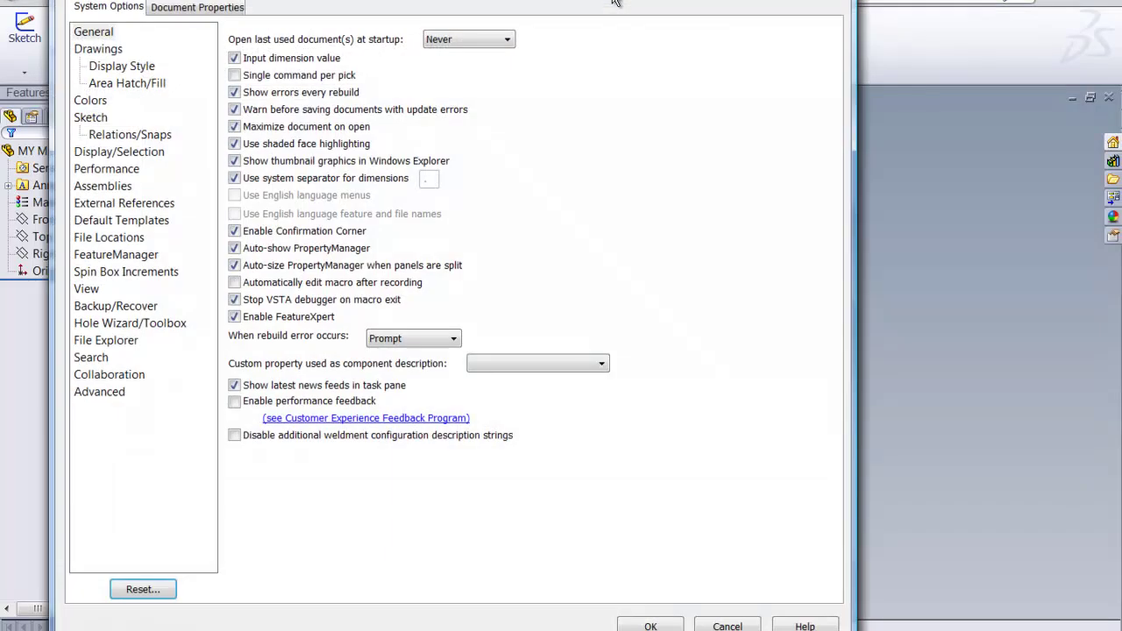
click(188, 7)
click(87, 152)
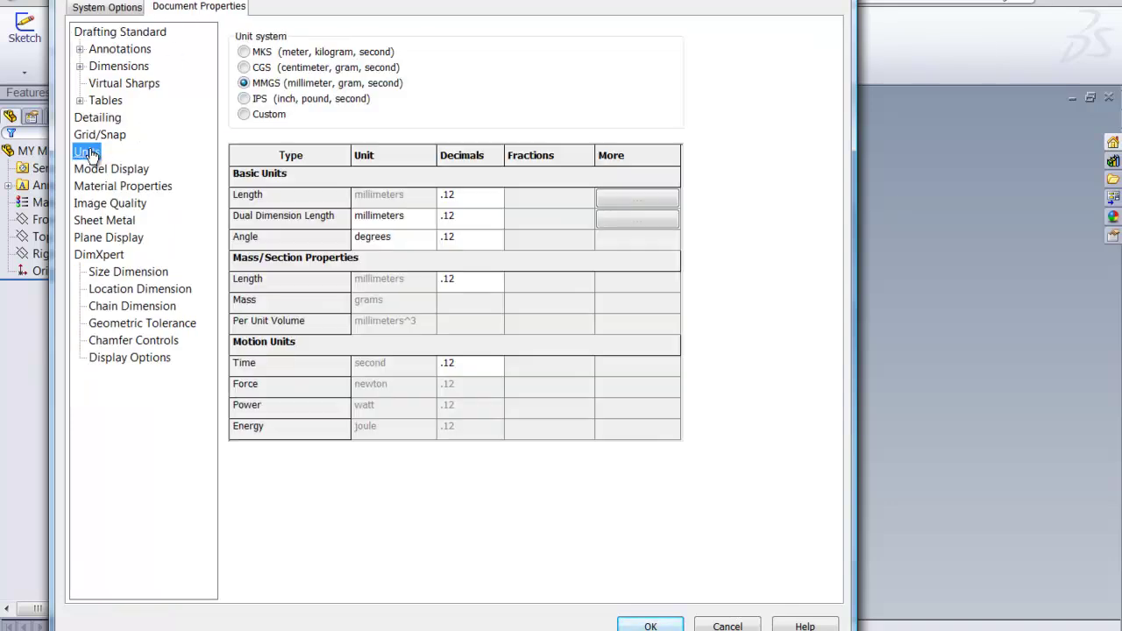
click(243, 99)
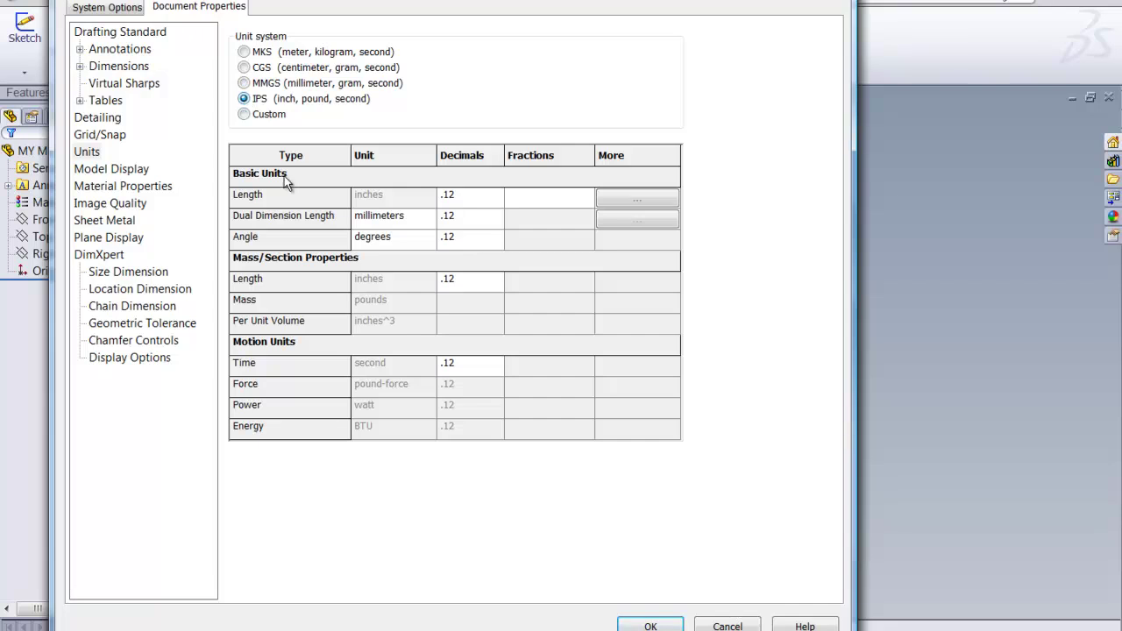
click(651, 626)
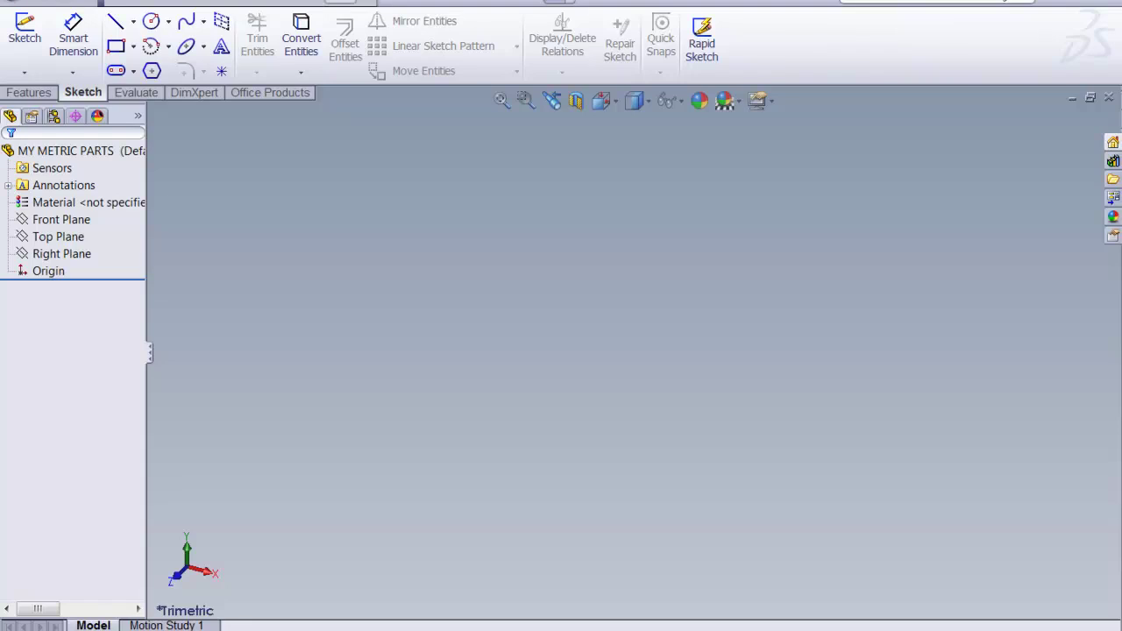
Step: Create a new part, Part8, from the MY METRIC PARTS template
click(395, 5)
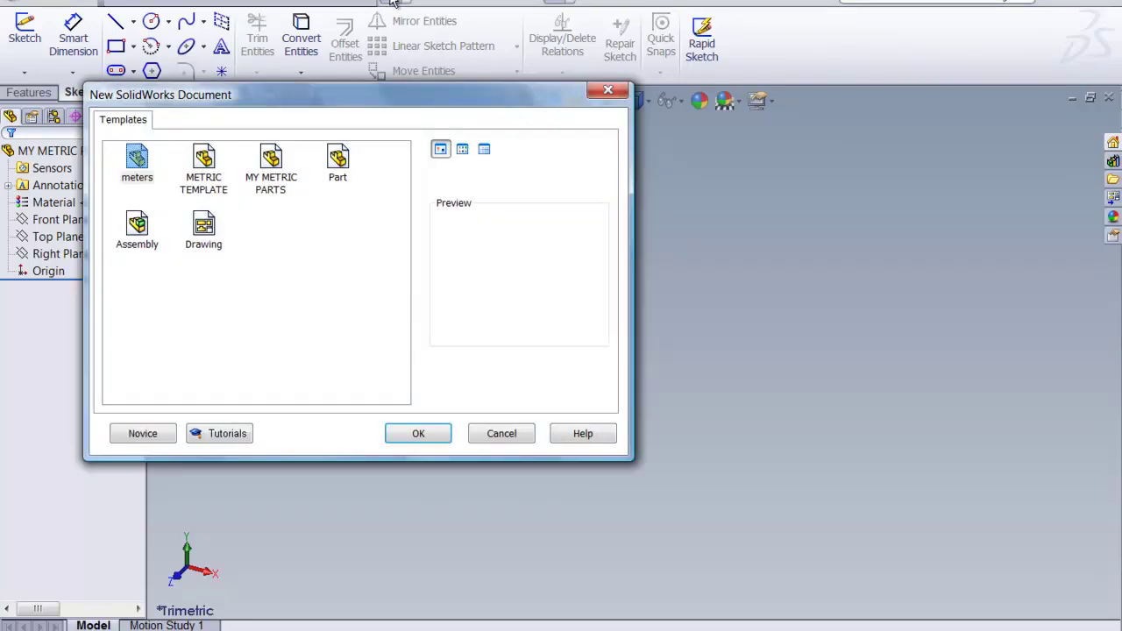
click(270, 160)
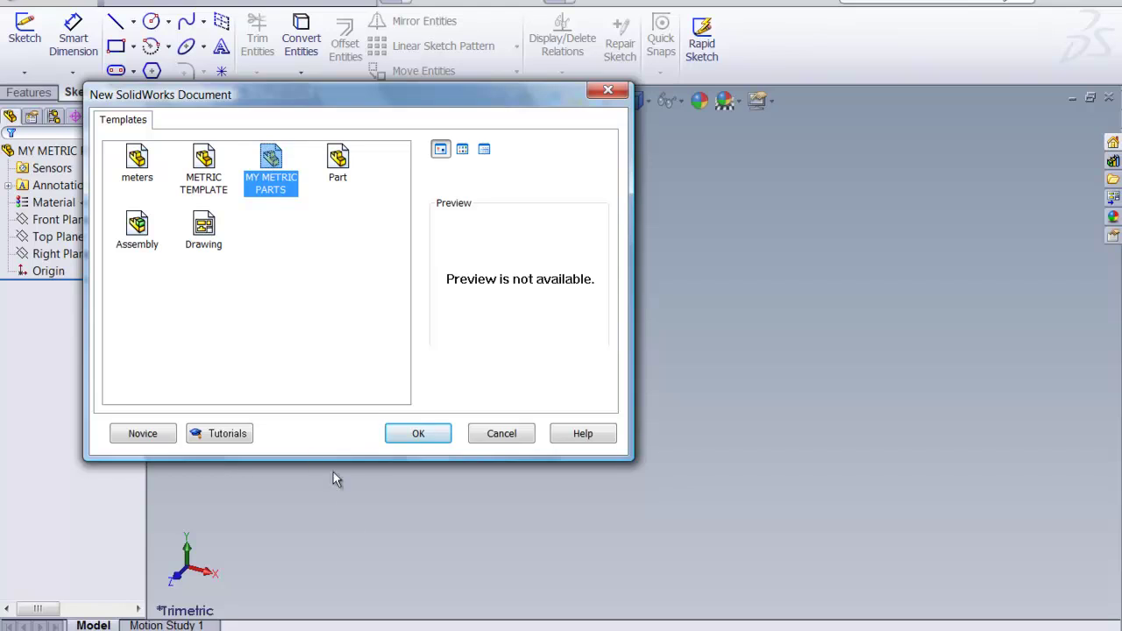
click(413, 435)
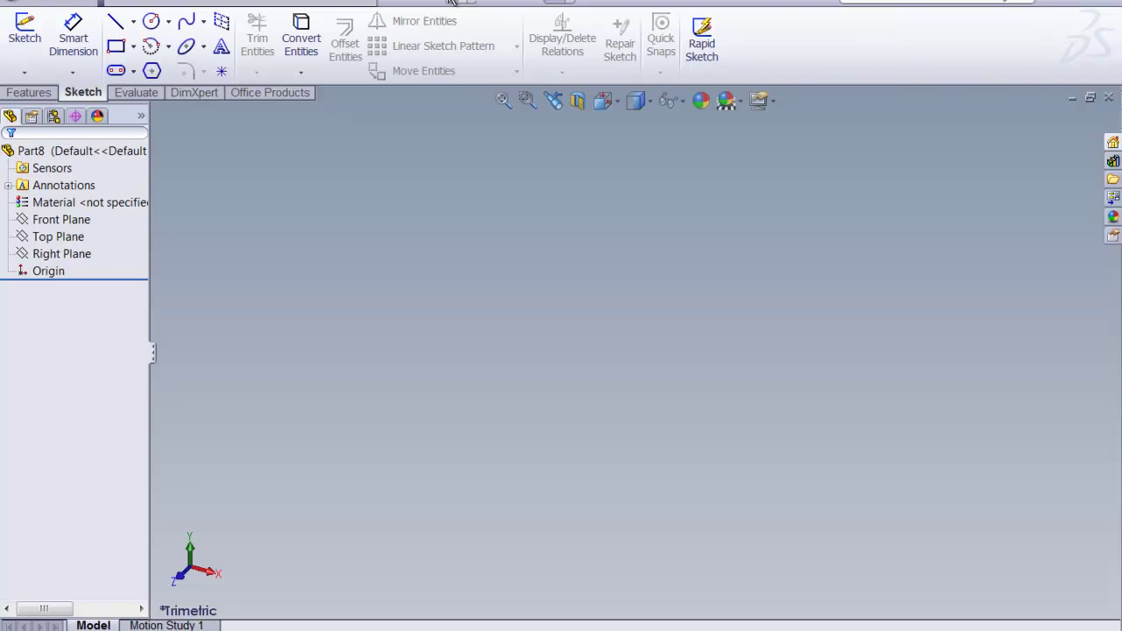
Step: Confirm in Document Properties > Units that Part8 uses MMGS units
click(619, 3)
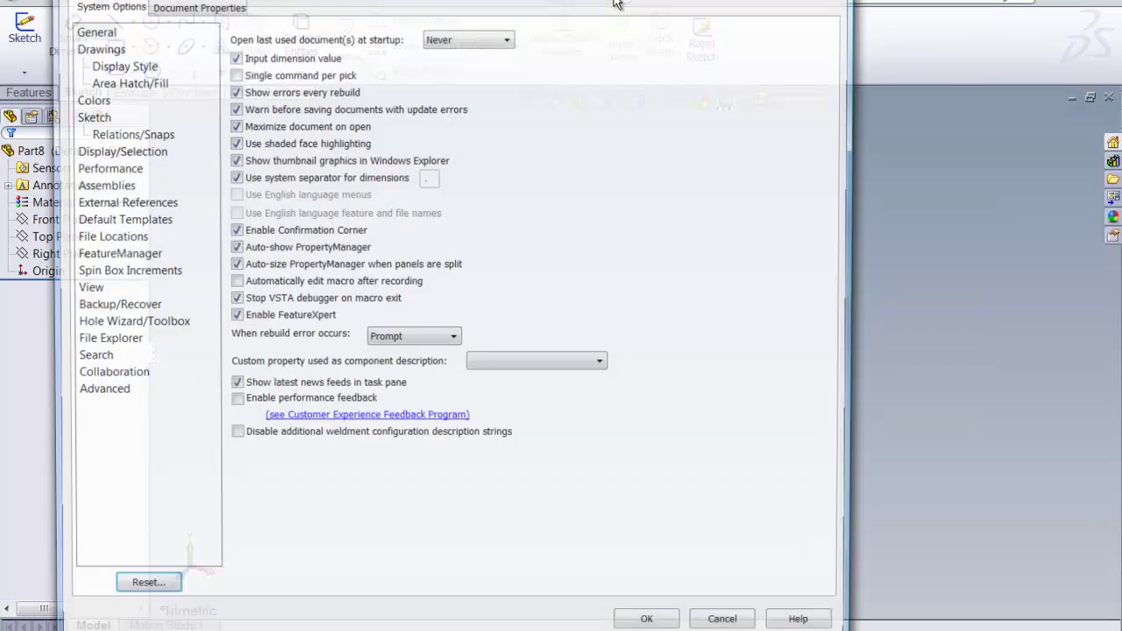
click(176, 8)
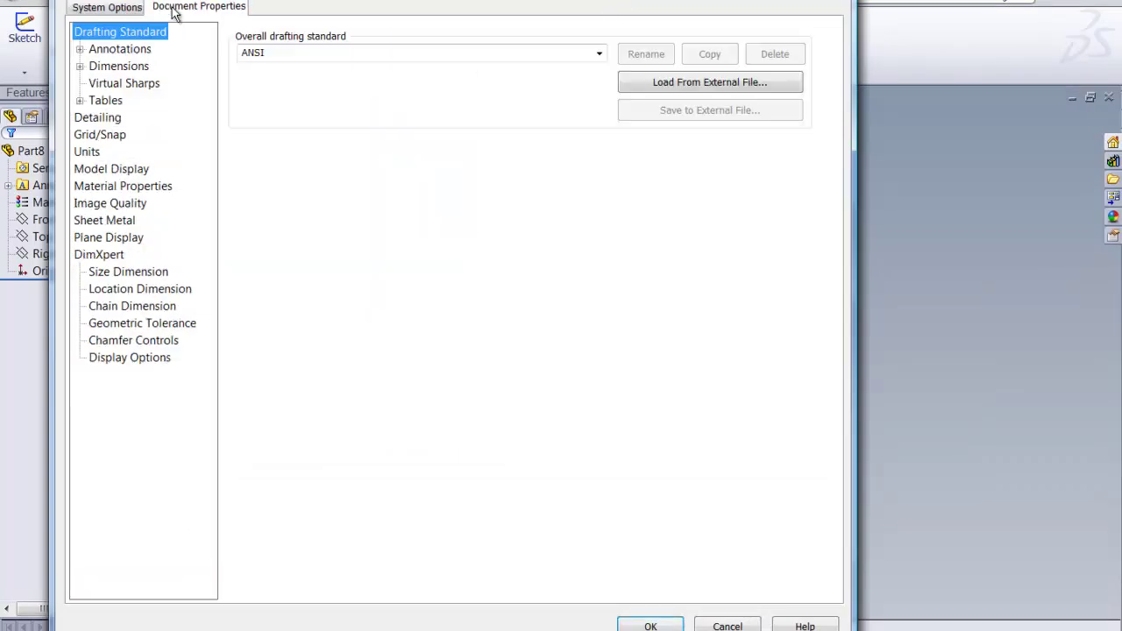
click(87, 153)
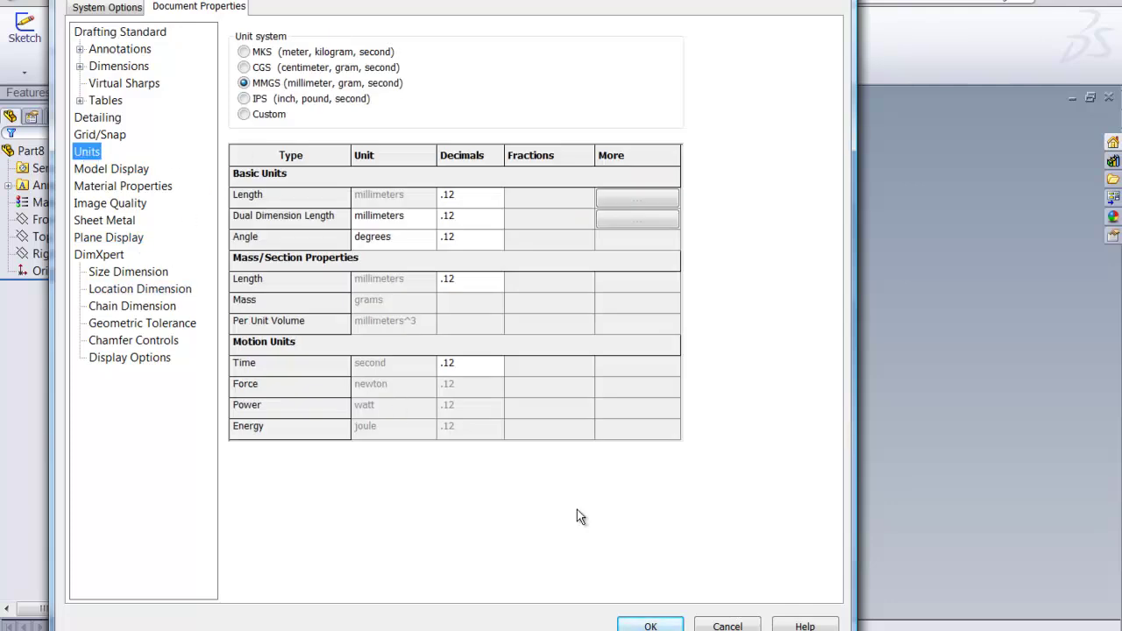
click(650, 626)
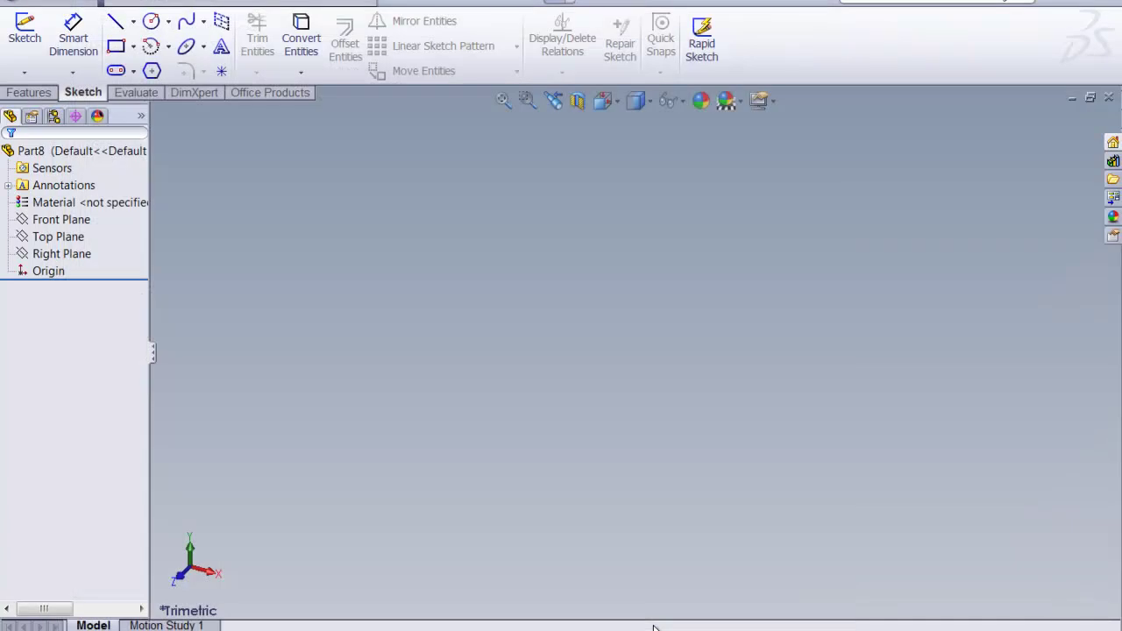